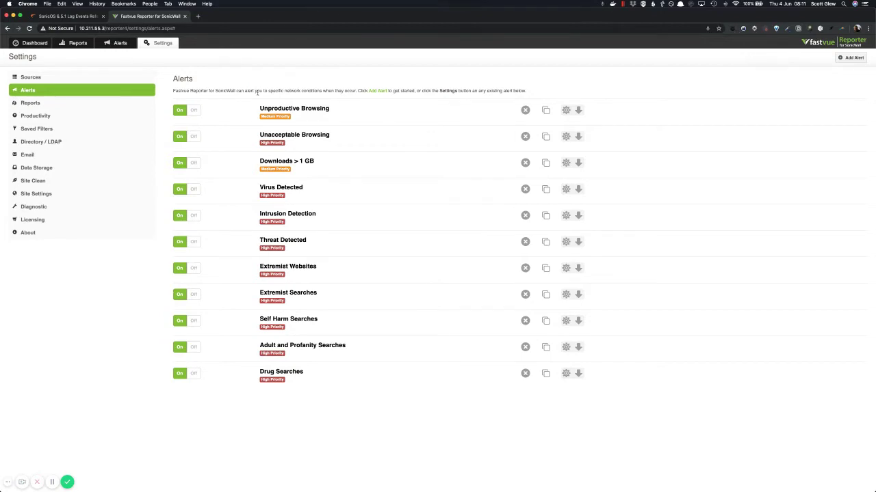
- Check the log messages for admin login events 29 and 30 in the SonicOS log events guide
click(76, 17)
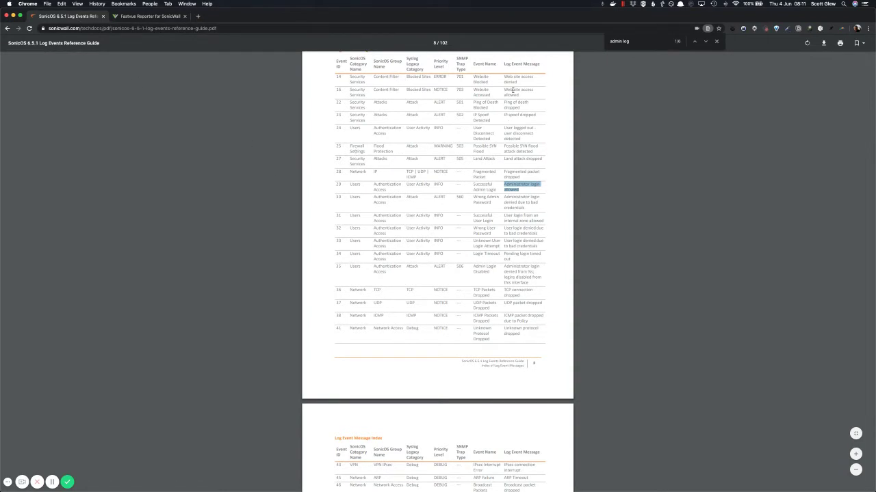
click(389, 192)
drag(507, 185, 539, 190)
click(518, 189)
click(336, 184)
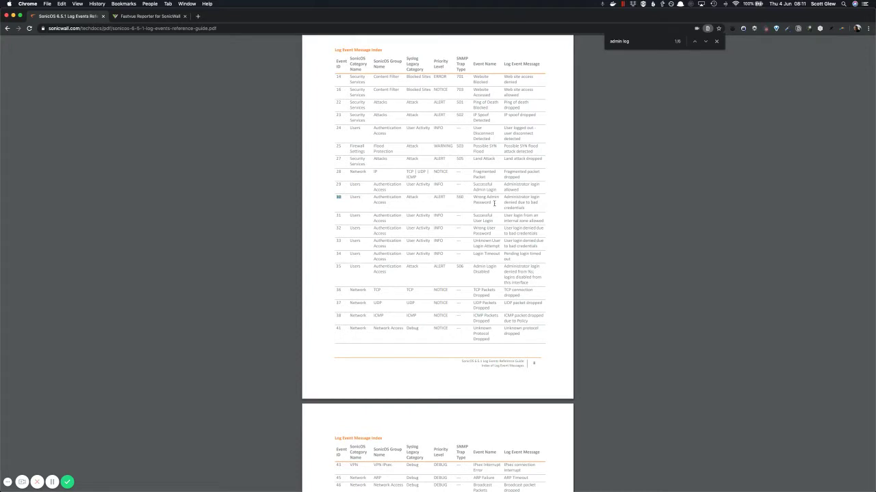
drag(502, 197, 527, 208)
click(516, 160)
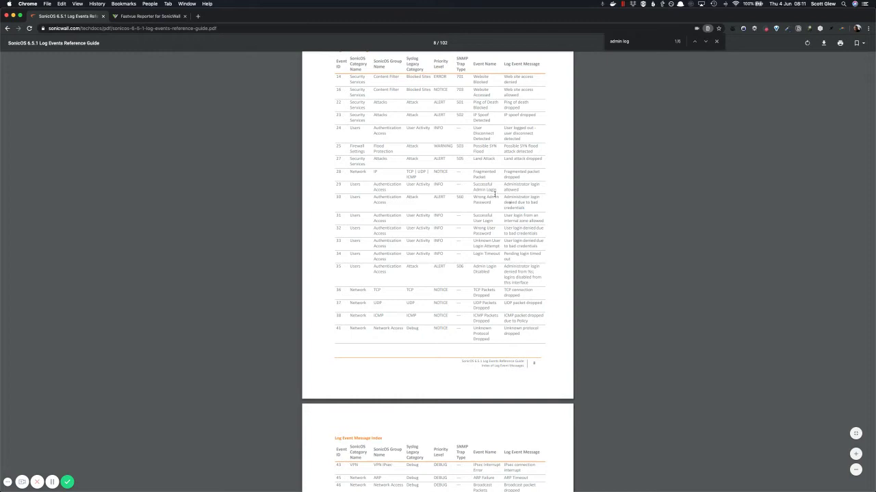
- Add a new alert named 'Admin Logins' and open its criteria and properties form
click(145, 15)
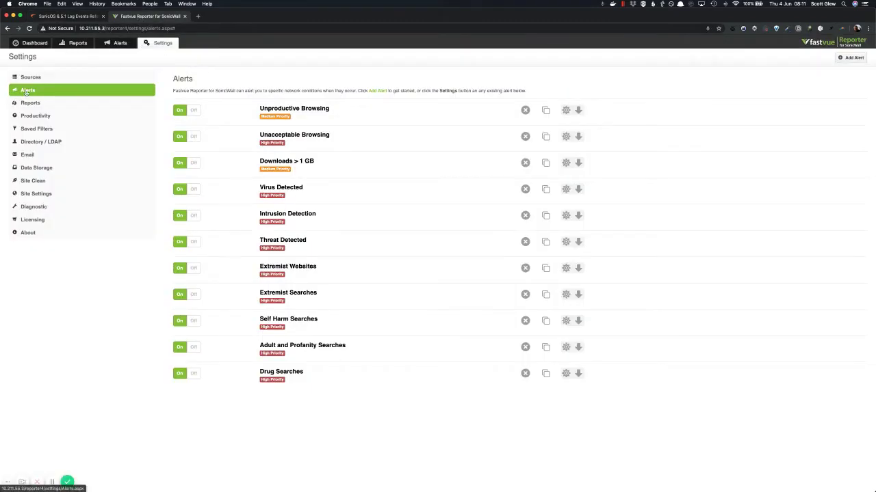
click(852, 58)
drag(527, 92, 428, 89)
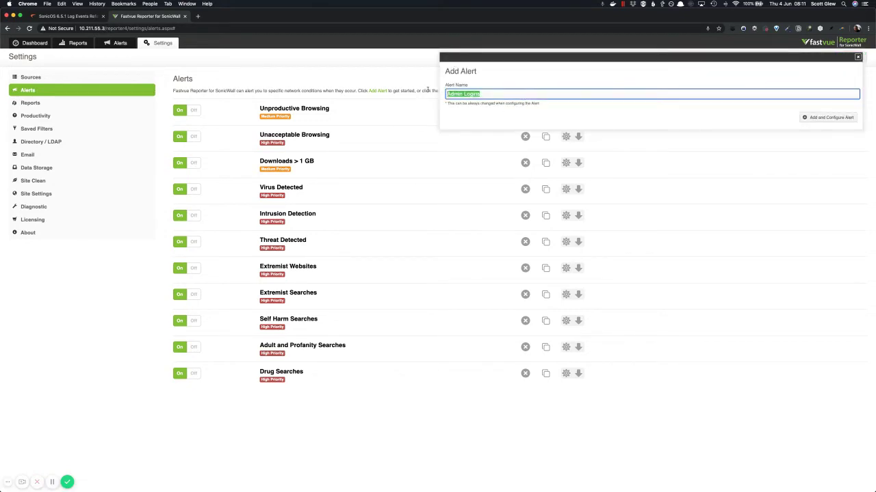
click(829, 117)
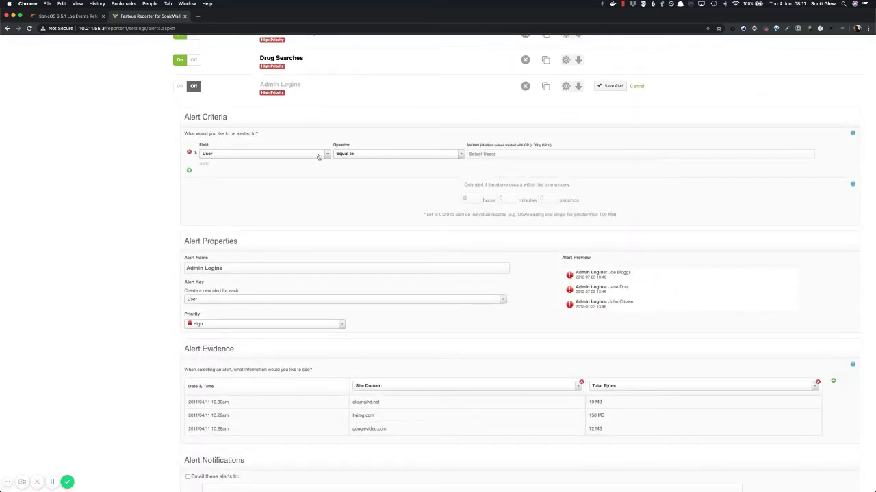
- Set the alert criterion field to Message ID, searching 'mess'
click(318, 157)
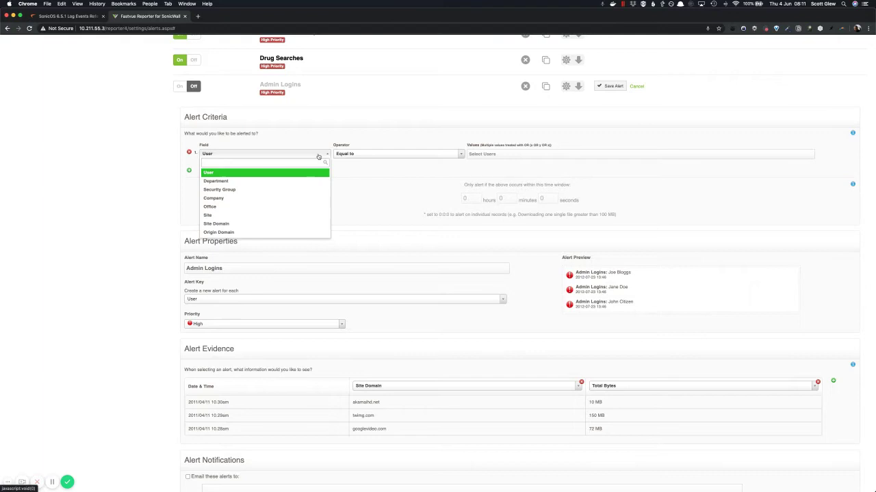
text(messa)
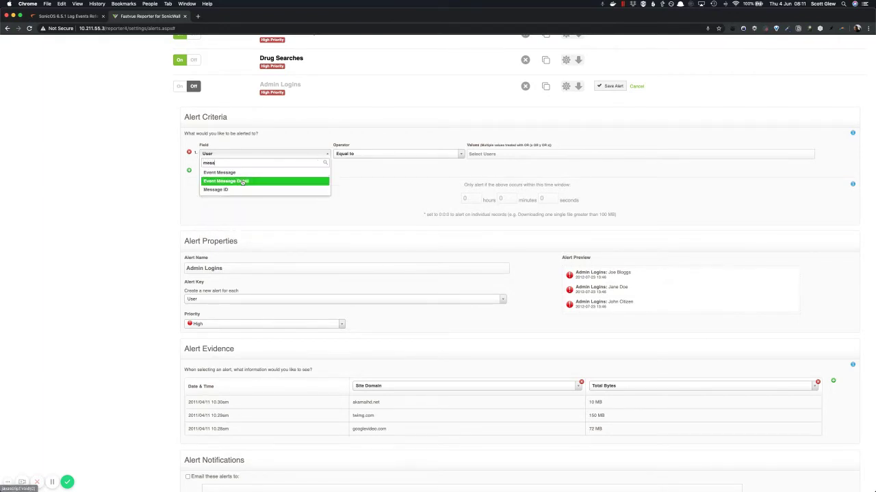
click(230, 190)
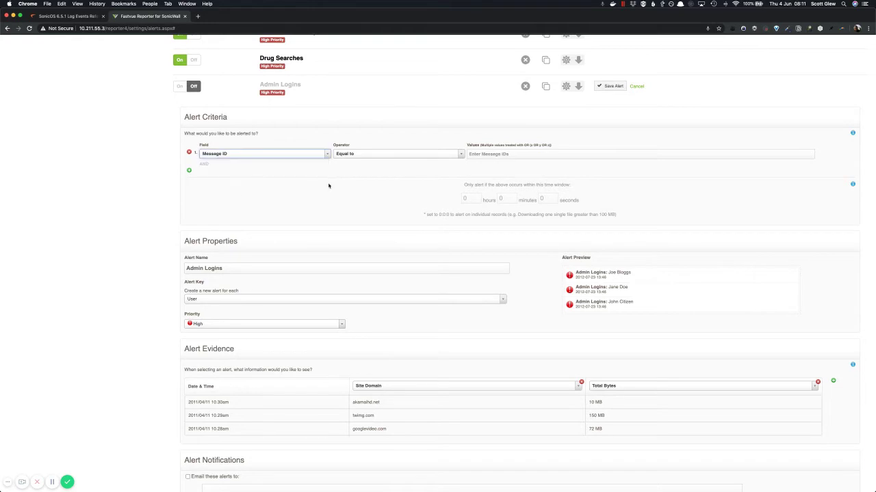
click(65, 16)
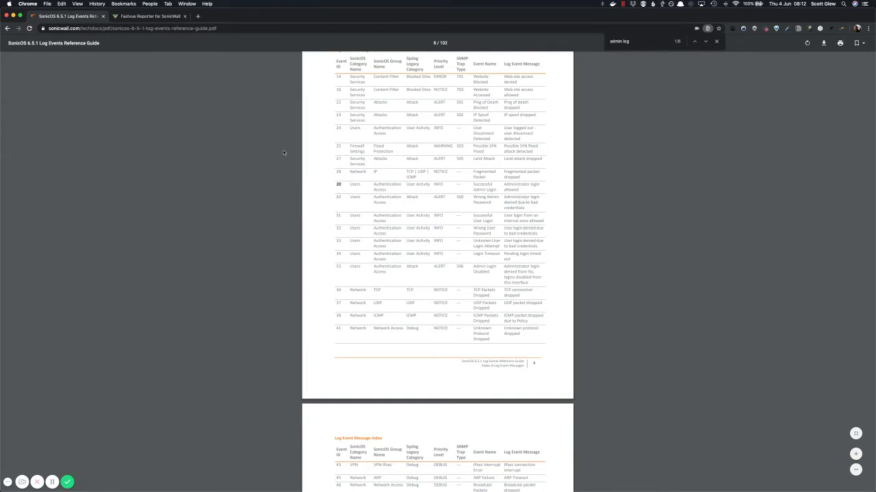
click(169, 19)
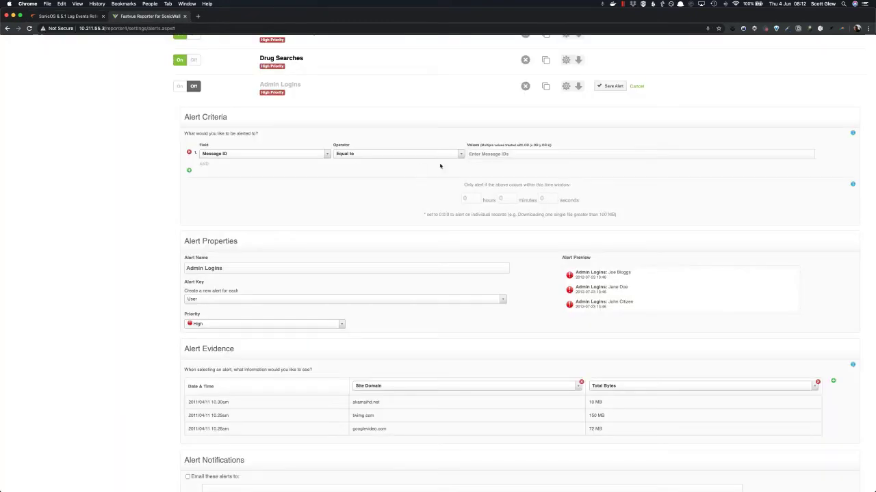
- Enter 29 and 30 as the Message ID criterion values
click(502, 153)
text(29)
key(Return)
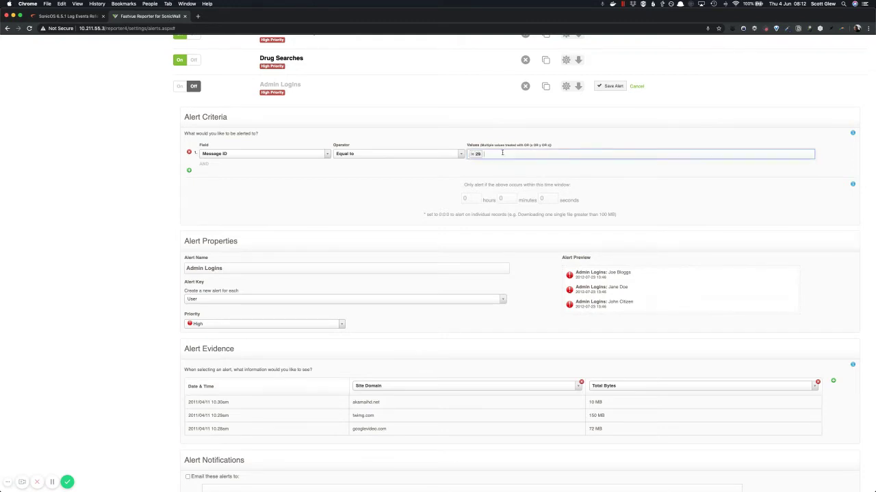
text(30)
key(Return)
click(416, 194)
scroll(342, 193, down, 2)
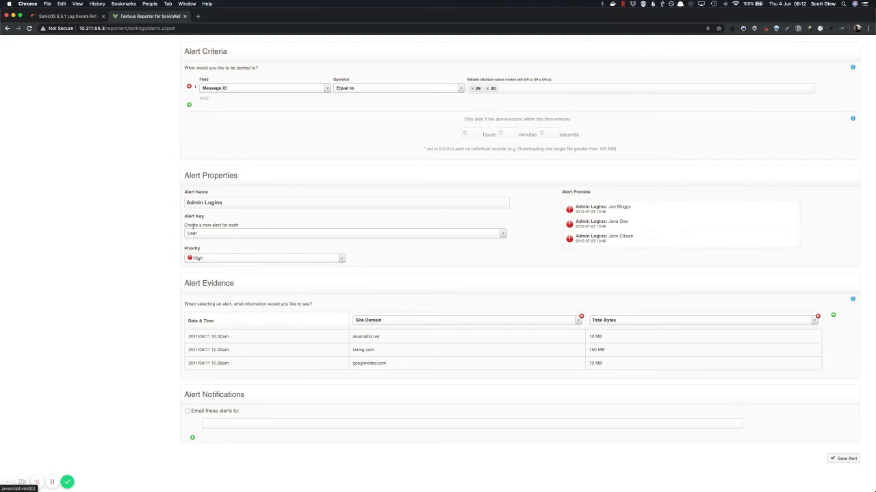
- Set the Admin Logins alert key to Event Message
drag(195, 225, 238, 225)
click(238, 225)
drag(606, 208, 631, 209)
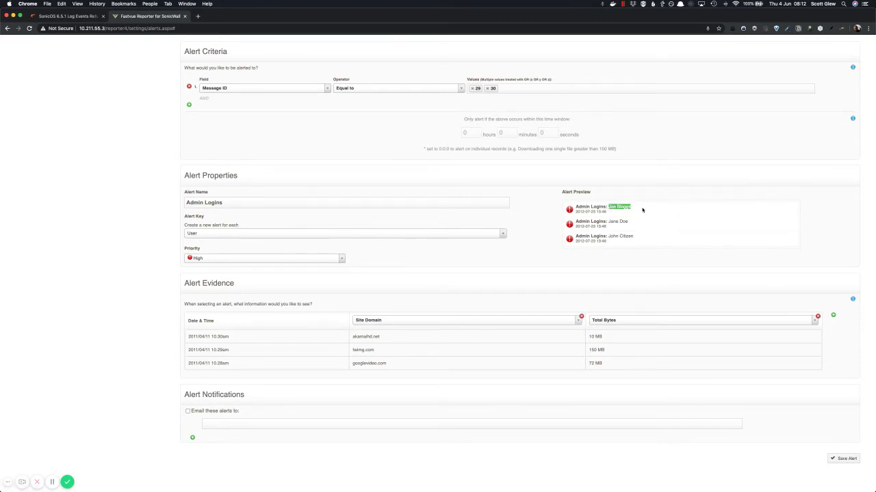
click(606, 207)
drag(607, 207, 638, 210)
click(369, 236)
text(even)
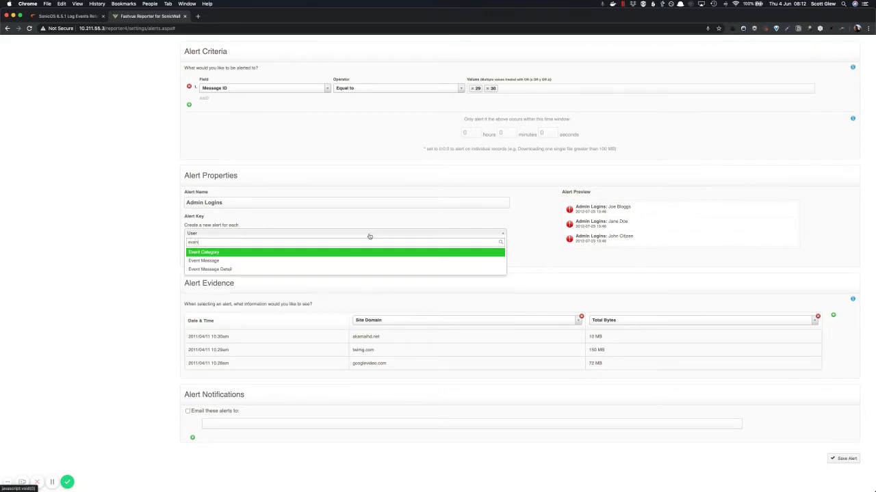
key(Down)
key(Return)
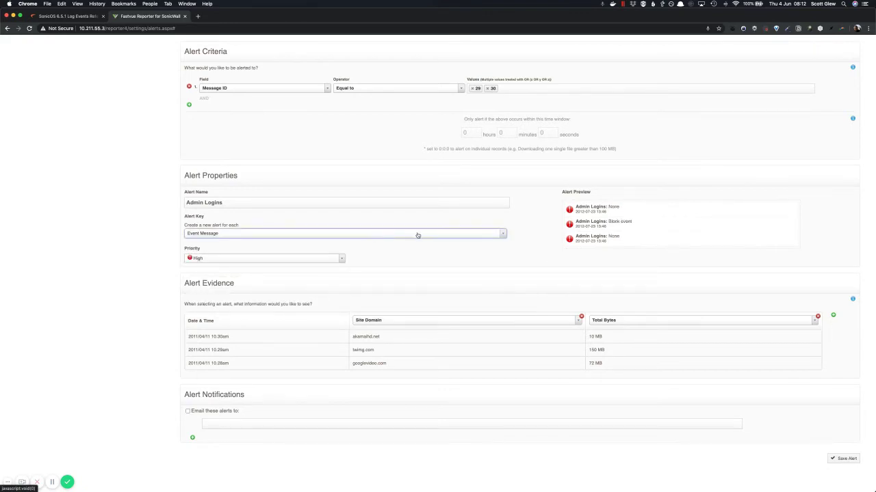
- Review event 29's 'Administrator login allowed' message in the log events guide
click(65, 16)
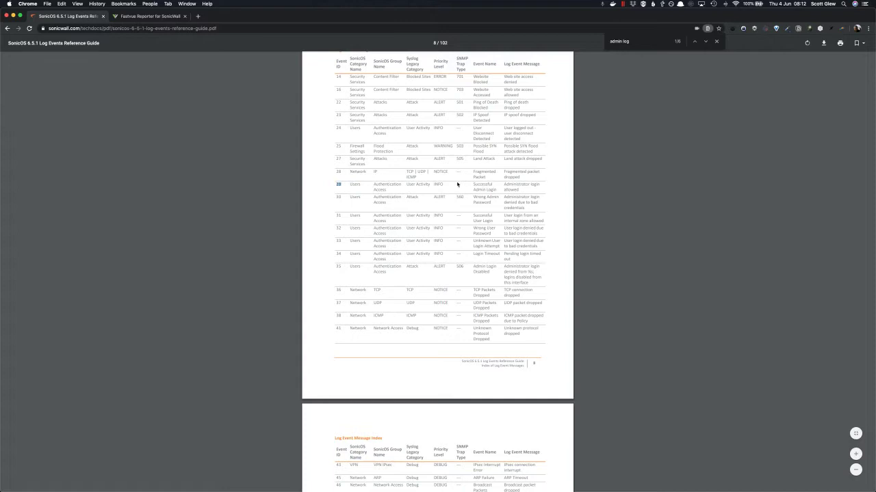
drag(509, 186, 541, 192)
click(517, 190)
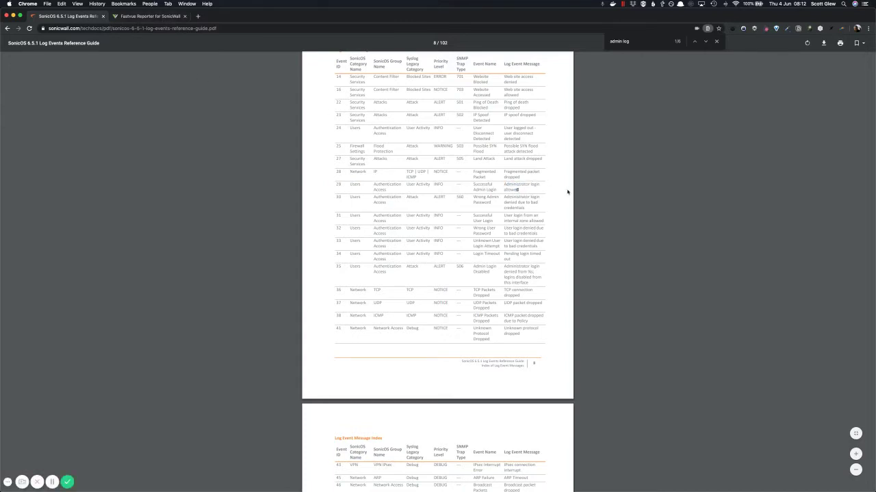
mouse_move(504, 184)
mouse_down()
mouse_move(540, 192)
mouse_move(518, 191)
mouse_up()
click(518, 190)
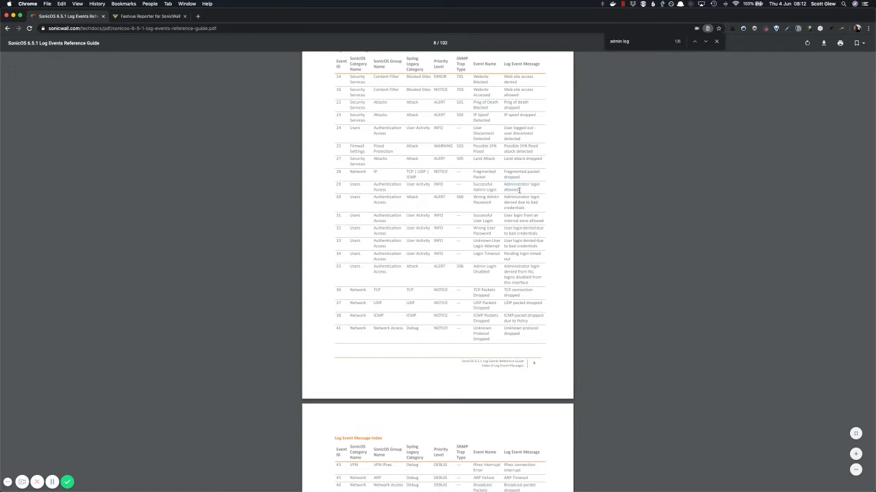
click(169, 15)
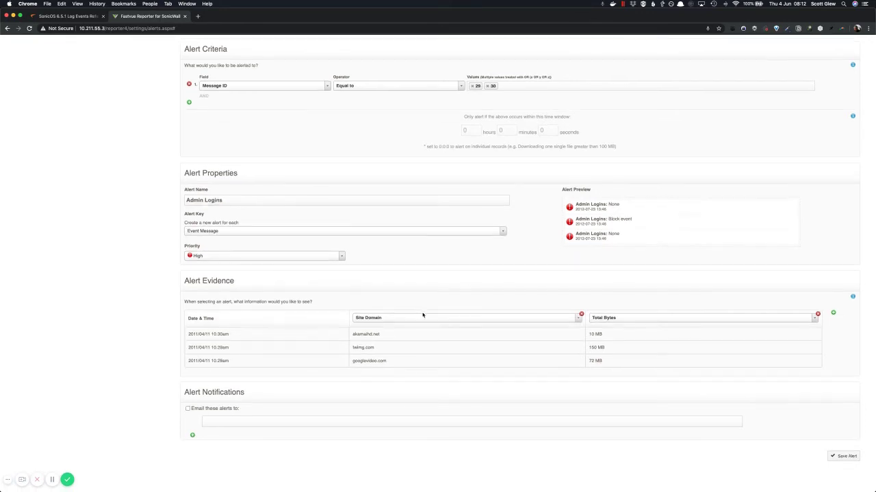
- Change the evidence columns Site Domain to User and Total Bytes to Source IP
click(394, 320)
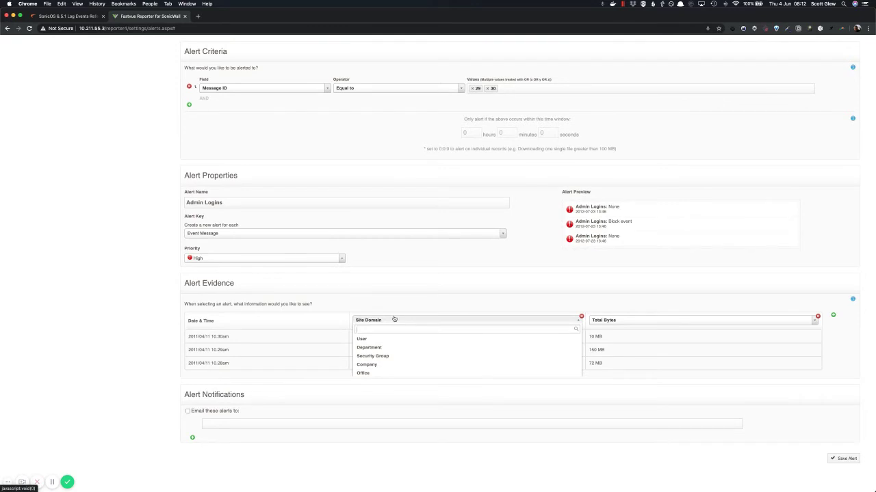
key(Down)
key(Return)
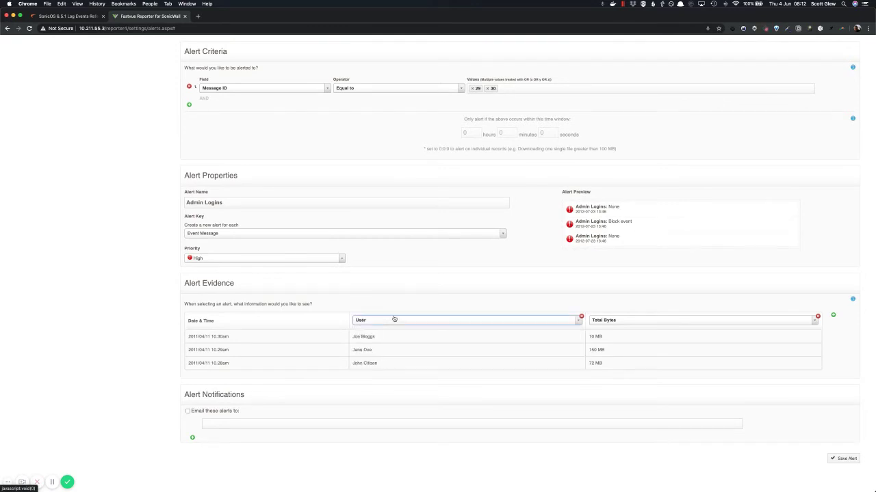
click(624, 322)
text(sou)
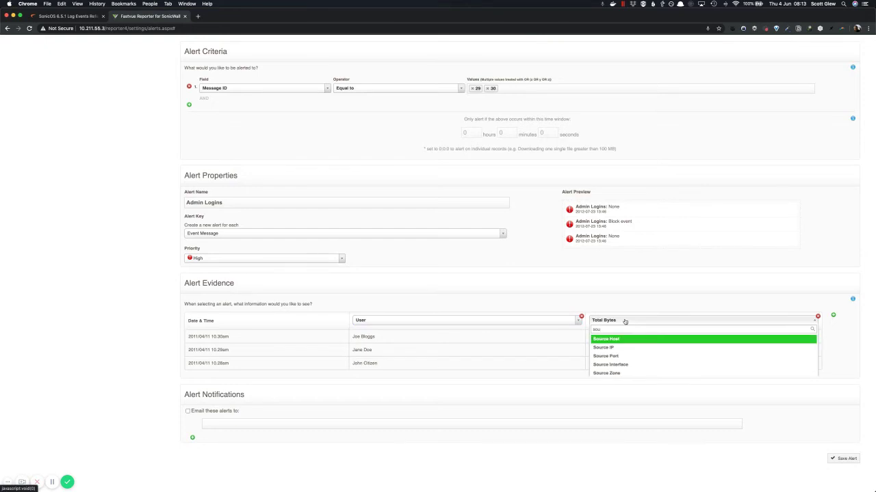
key(Down)
key(Return)
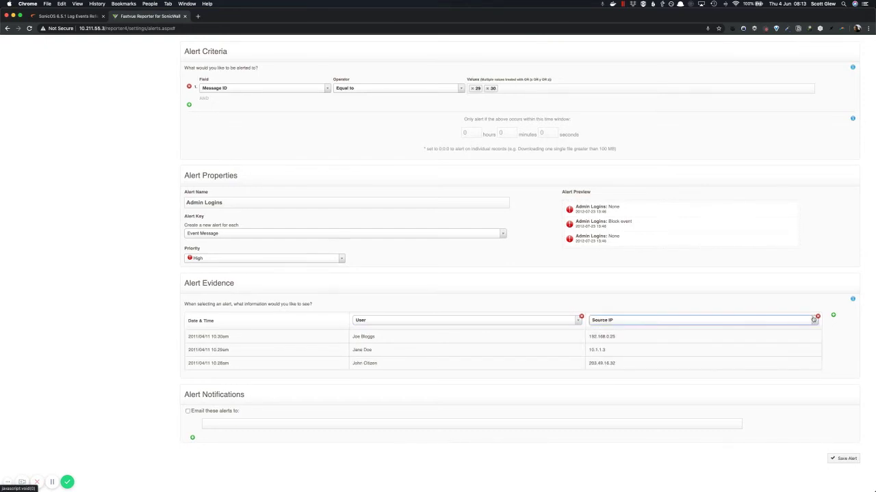
- Add a third evidence column set to Event Message Detail
click(833, 315)
click(736, 324)
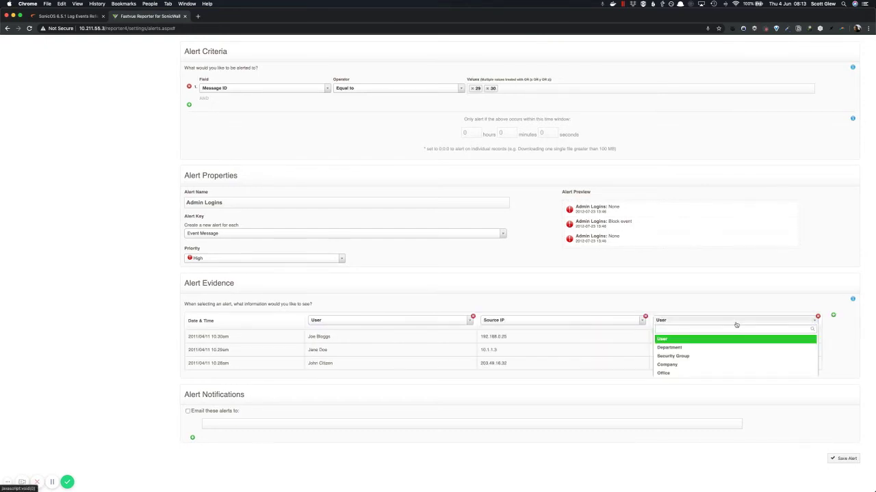
text(mess)
key(Down)
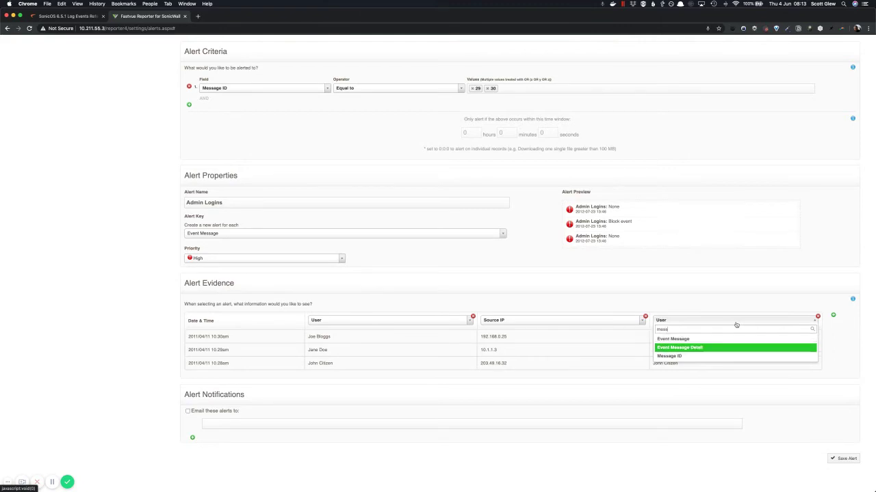
key(Up)
key(Down)
key(Return)
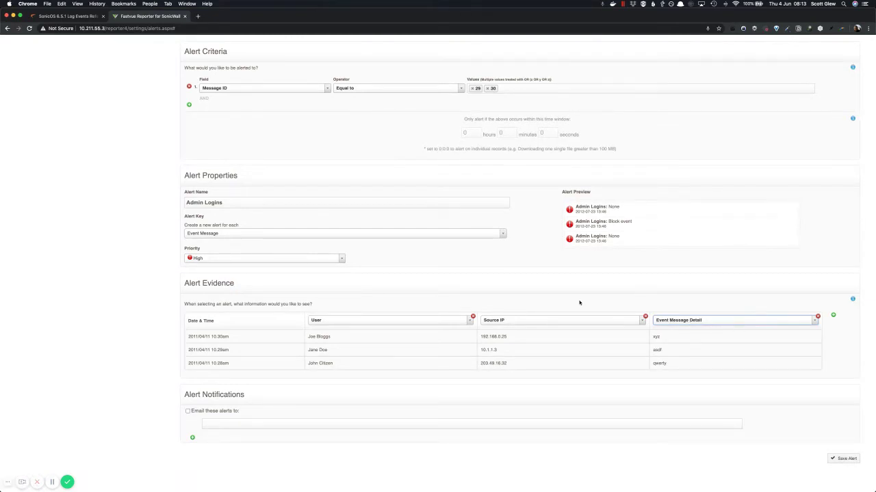
- Browse the guide's event messages around events 53 and 29 to confirm the admin login IDs
click(68, 16)
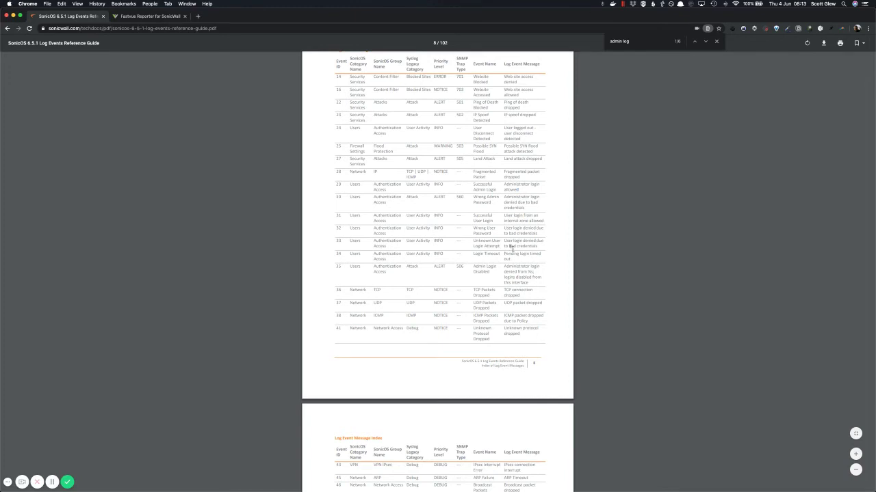
scroll(511, 249, down, 5)
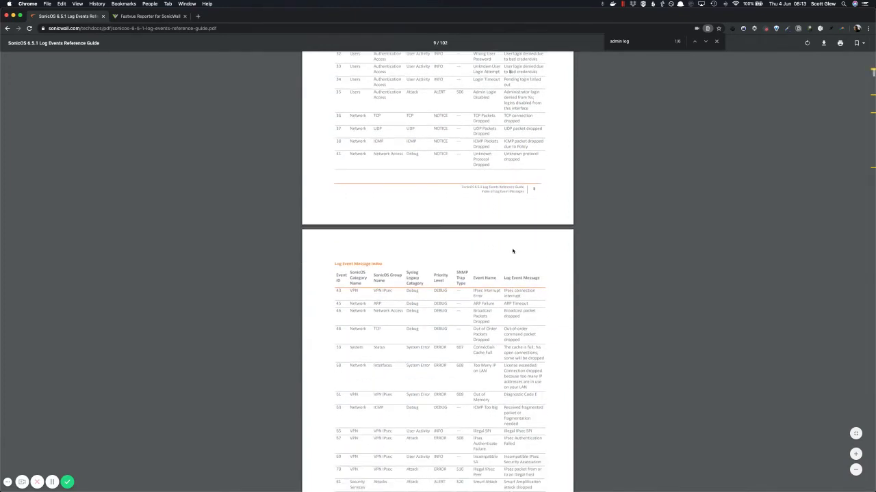
scroll(513, 251, down, 1)
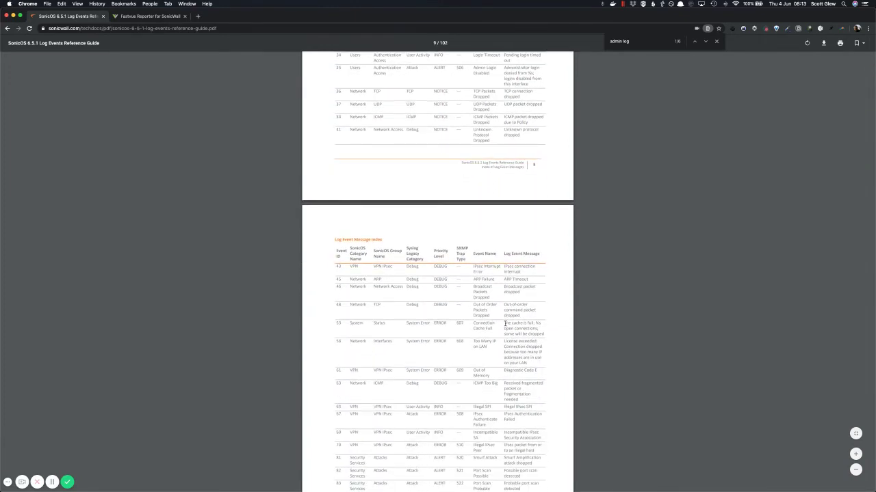
drag(504, 323, 534, 323)
click(542, 333)
click(537, 324)
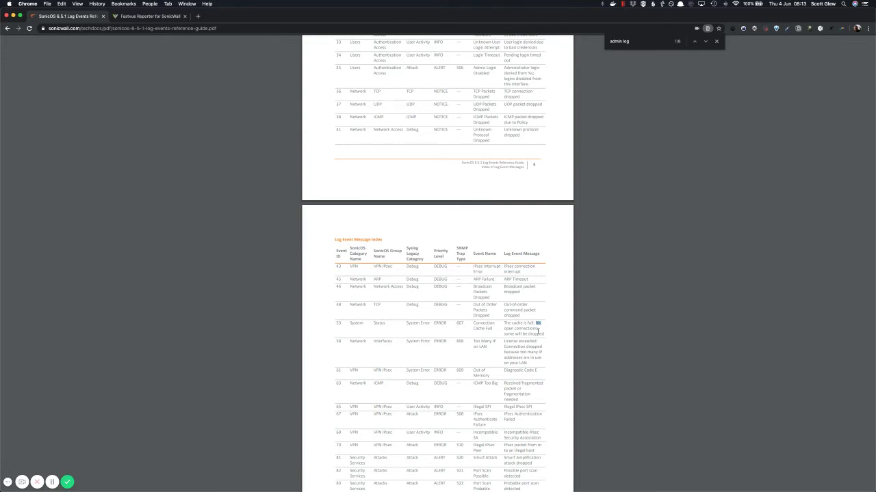
click(538, 330)
drag(535, 325, 504, 320)
click(508, 327)
scroll(510, 328, up, 5)
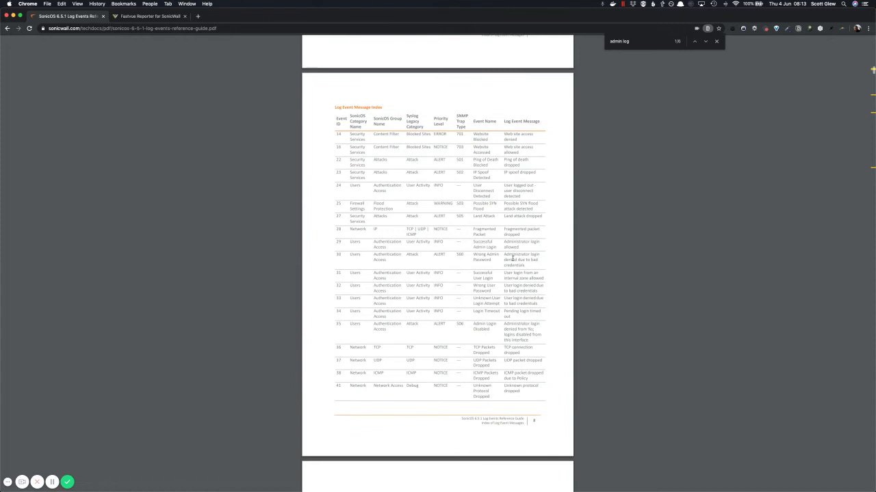
drag(504, 241, 521, 247)
click(508, 244)
click(154, 18)
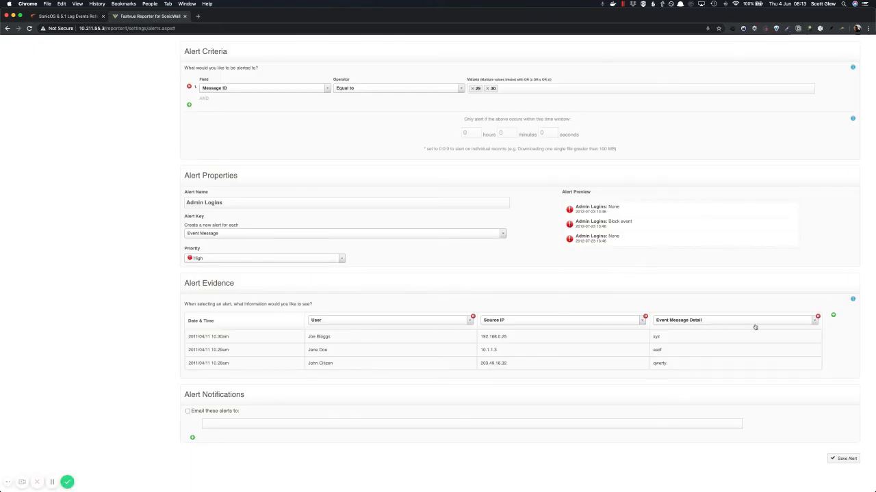
click(833, 315)
click(768, 323)
scroll(753, 351, down, 5)
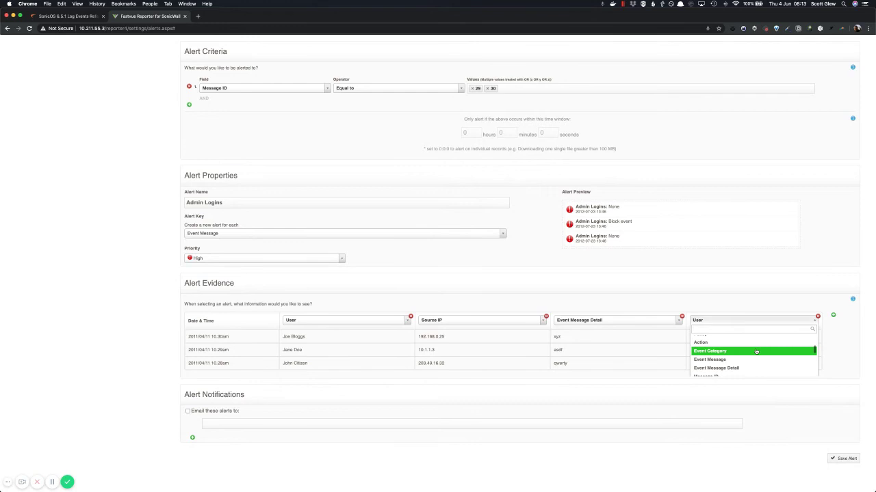
text(poli)
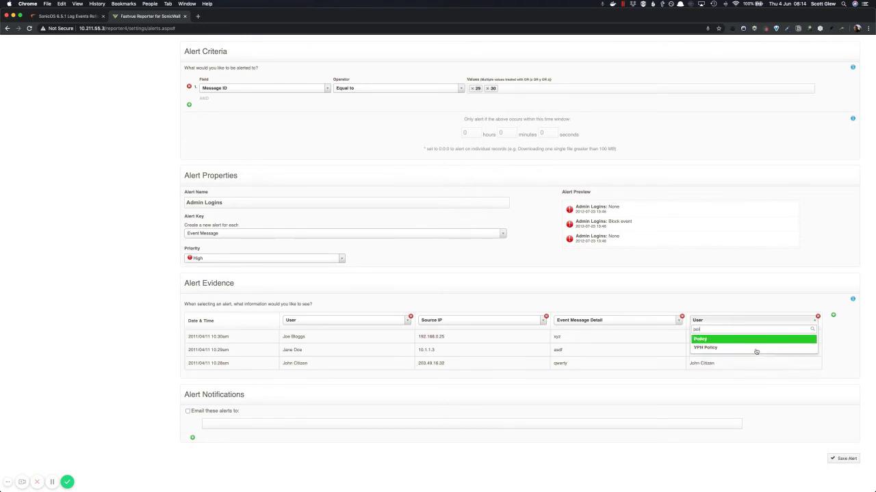
key(Return)
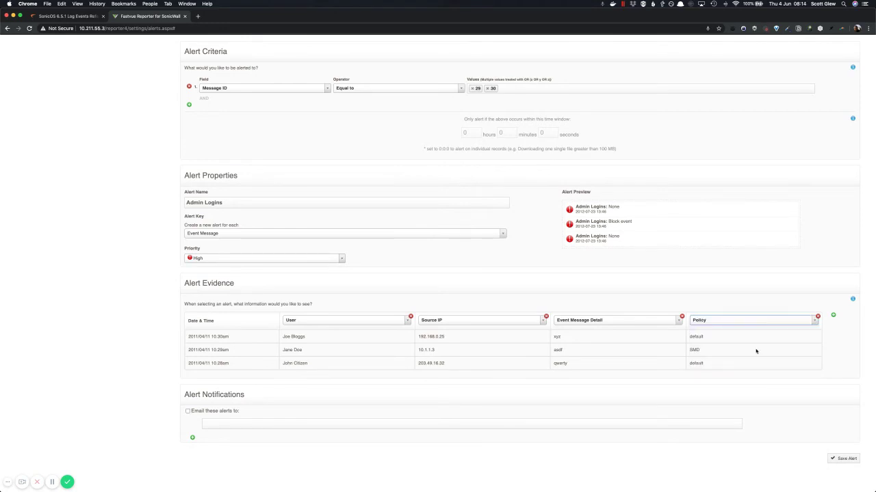
click(817, 318)
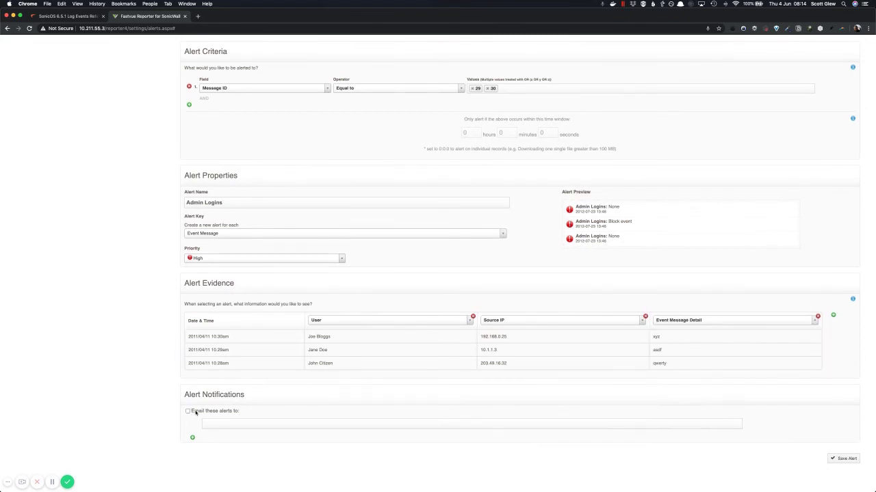
- Enable alert emails, save Admin Logins dismissing existing alerts, and switch it on
click(224, 421)
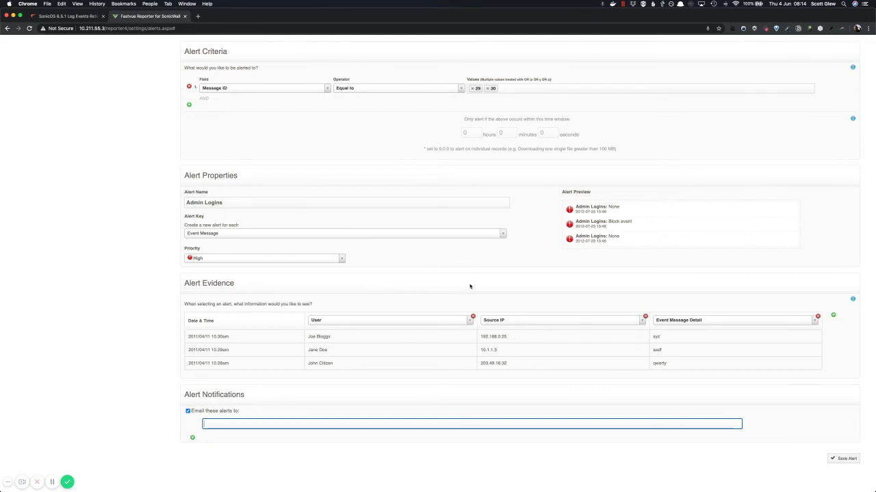
scroll(458, 284, up, 2)
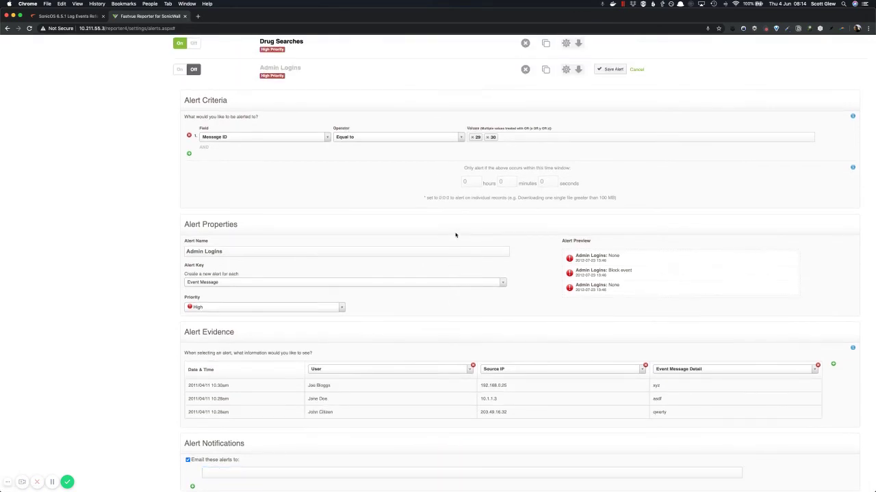
scroll(452, 236, up, 3)
scroll(450, 239, up, 1)
click(611, 164)
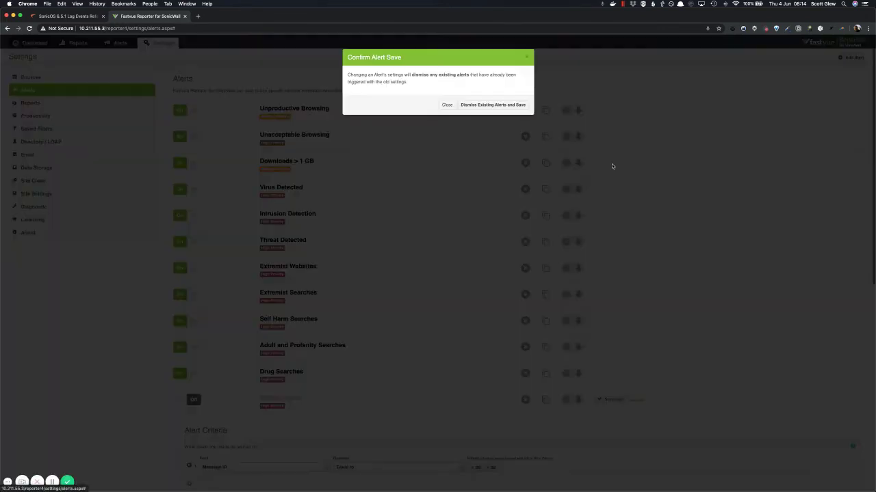
click(485, 235)
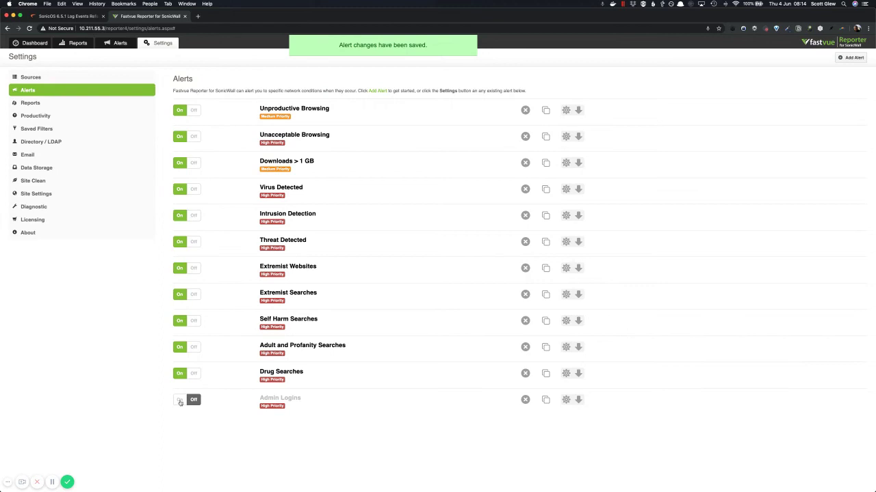
click(180, 402)
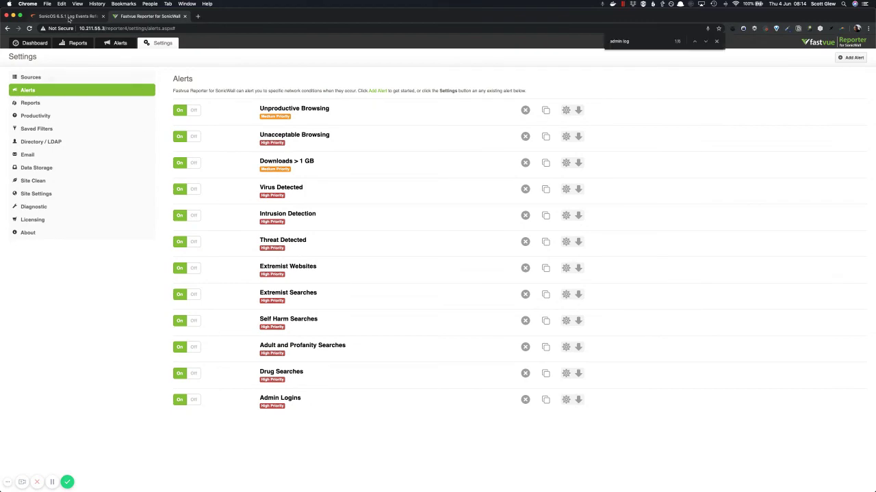
- Scroll through the guide's Log Event Message Index, marking event IDs 83 and 87
click(69, 17)
scroll(396, 241, down, 10)
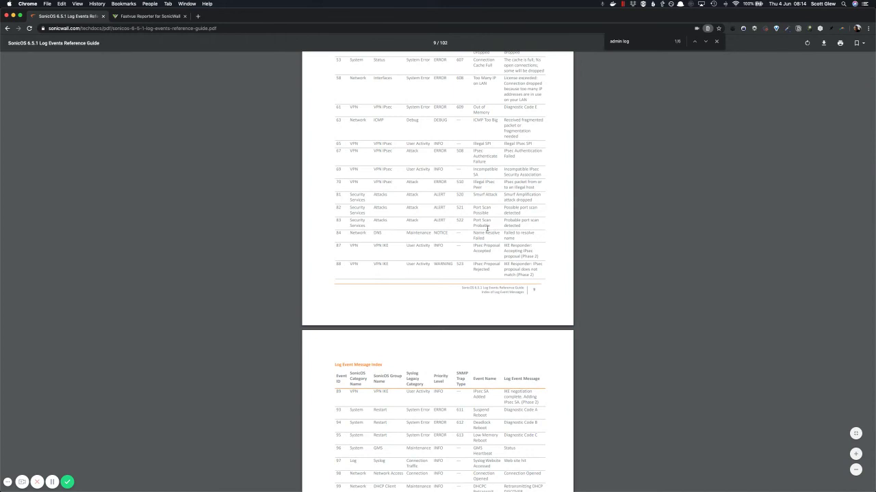
double_click(339, 220)
scroll(487, 230, down, 2)
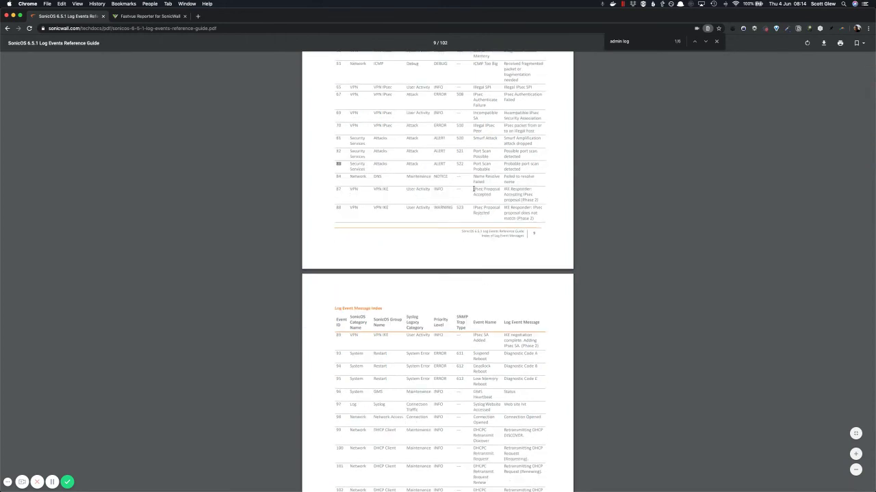
drag(473, 188, 489, 195)
scroll(479, 196, down, 1)
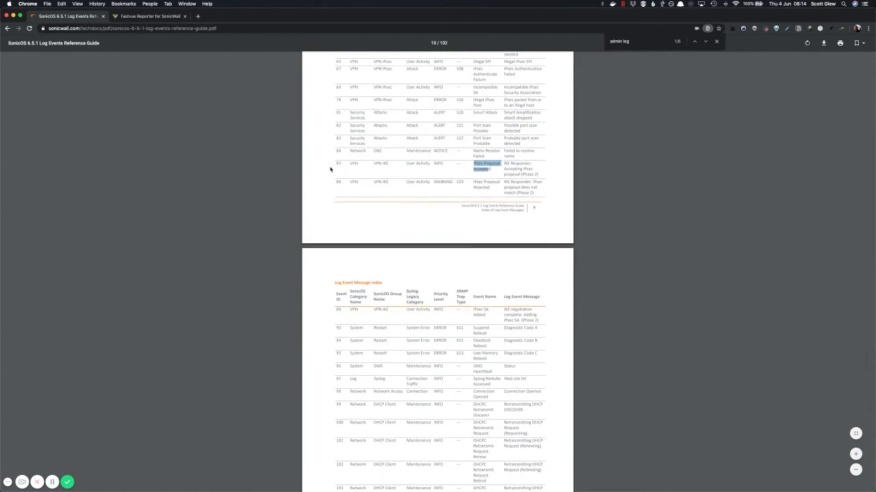
click(339, 164)
double_click(340, 164)
- Locate event 58 and select its License exceeded message text
scroll(486, 191, down, 2)
scroll(478, 198, up, 8)
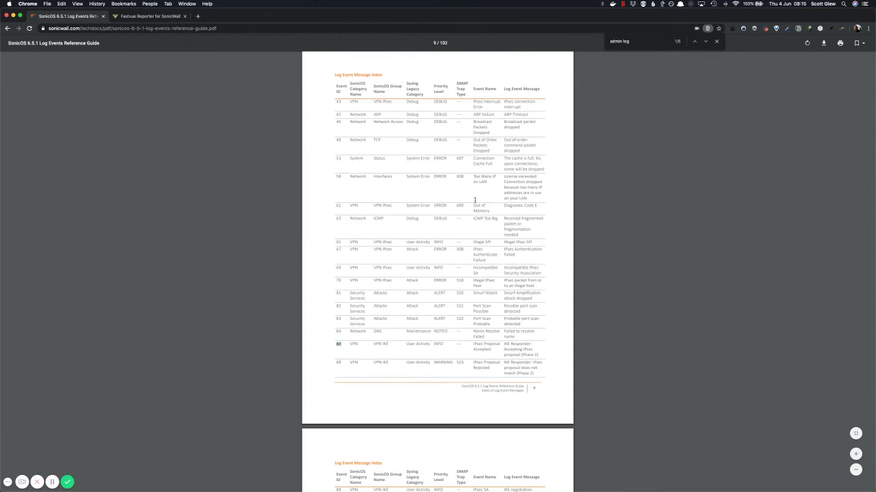
double_click(337, 177)
triple_click(513, 175)
click(516, 193)
mouse_move(505, 181)
mouse_down()
mouse_move(543, 182)
mouse_move(505, 177)
mouse_up()
click(525, 193)
click(534, 176)
- Add a new alert named 'License Events'
click(156, 16)
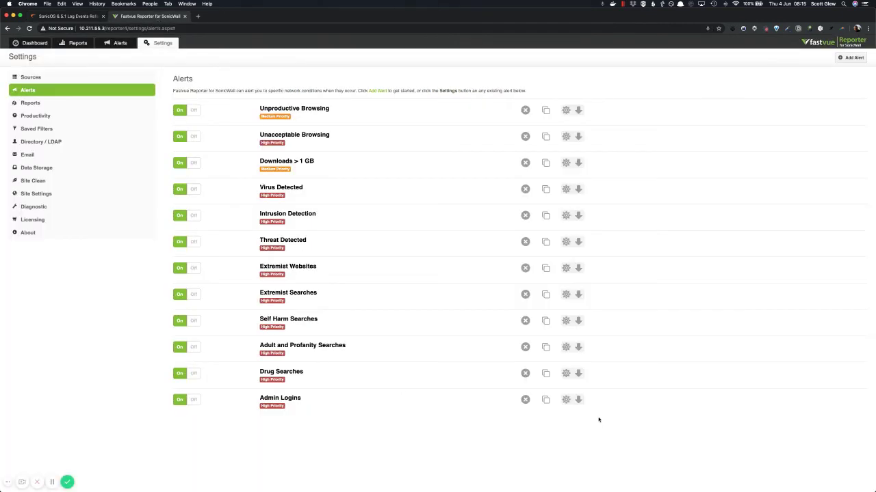
click(853, 57)
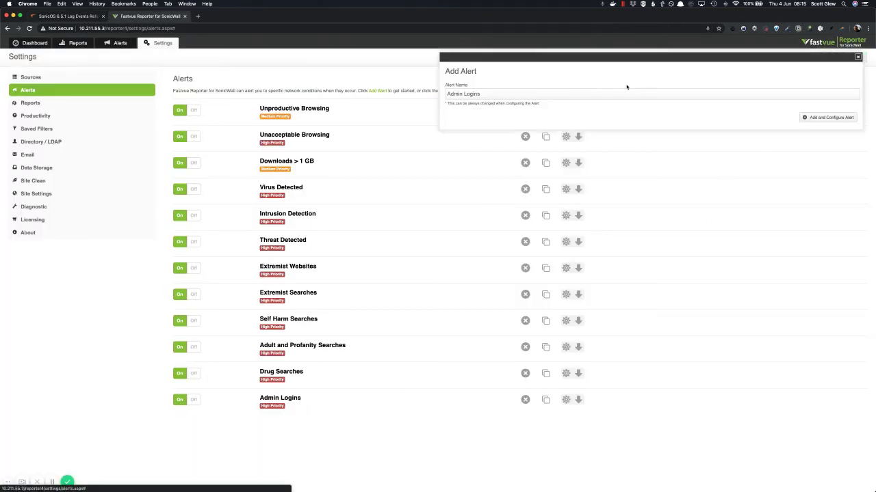
click(560, 93)
key(super+a)
text(Licen)
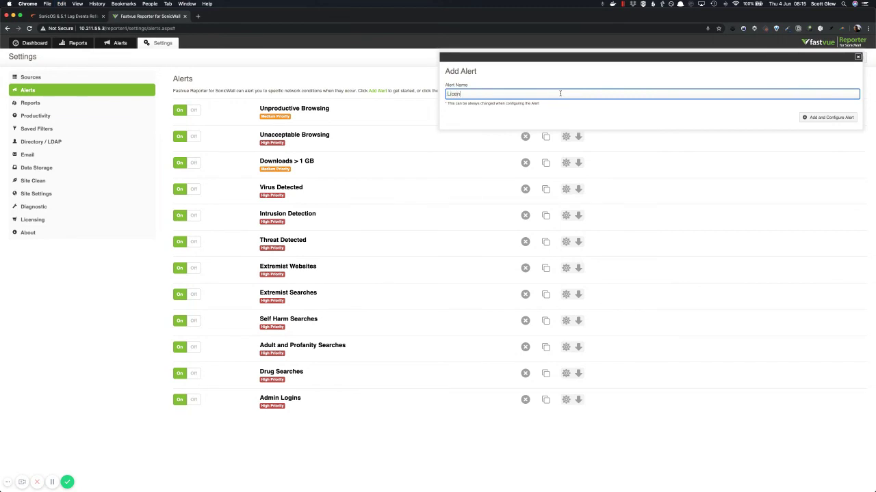
text(se Events)
key(Return)
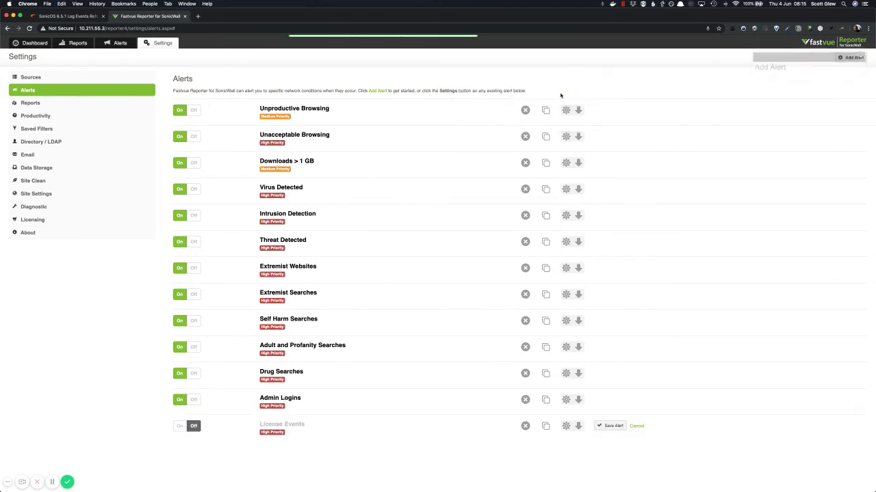
- Set the criterion field to Event Message Detail with operator Contains
click(314, 159)
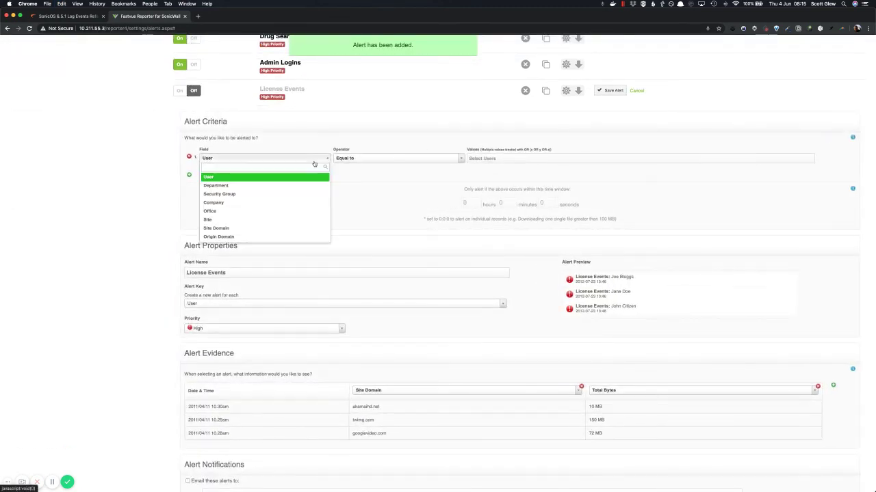
text(mes)
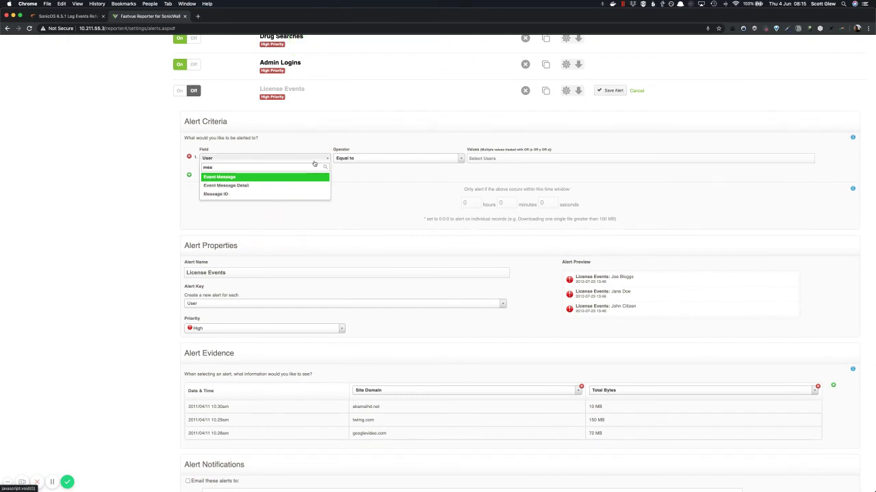
key(Down)
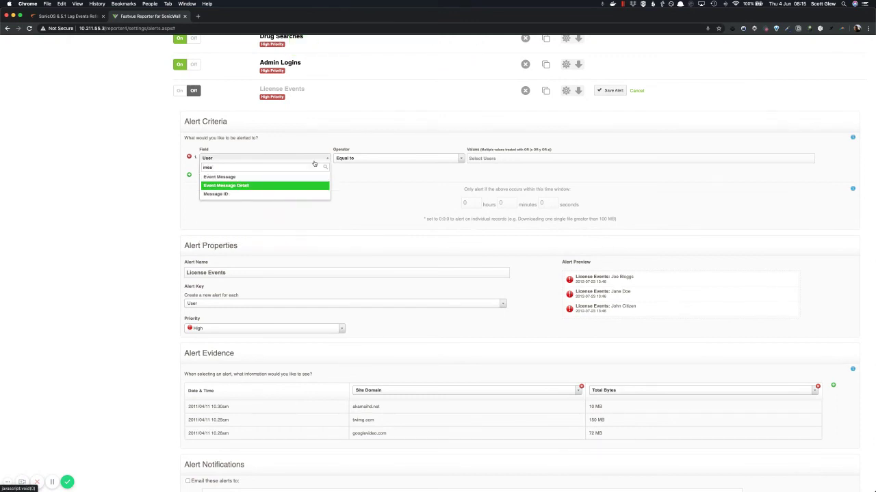
key(Return)
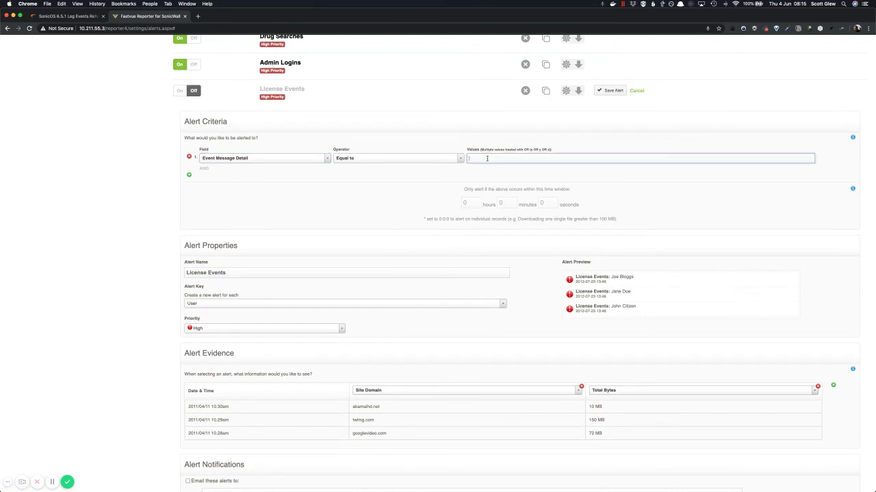
click(438, 165)
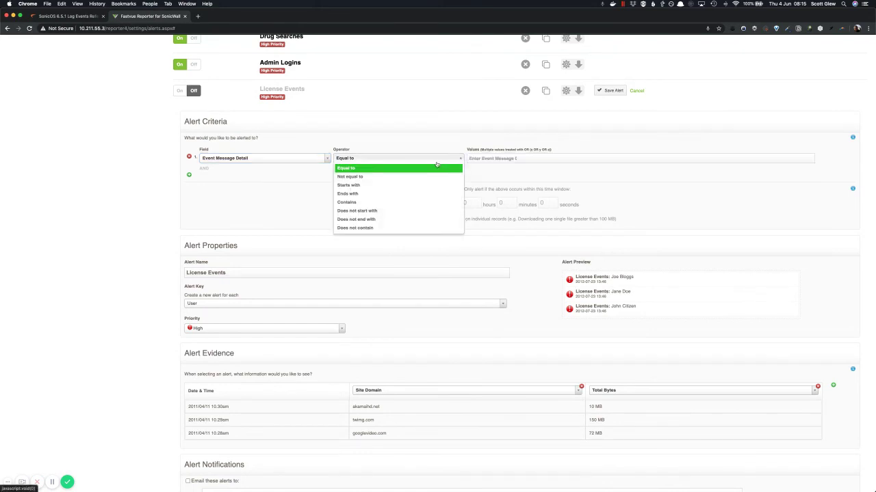
click(402, 198)
- Enter License as the criterion value and review the alert form
click(480, 158)
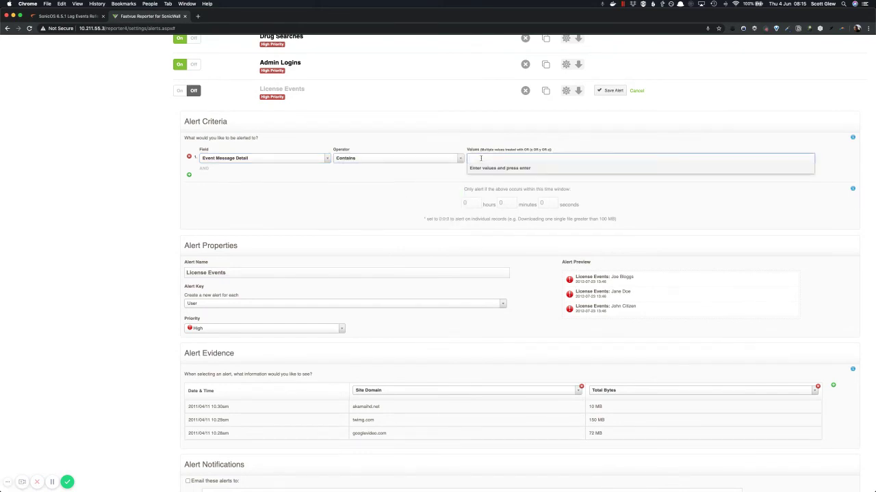
text(License)
key(Return)
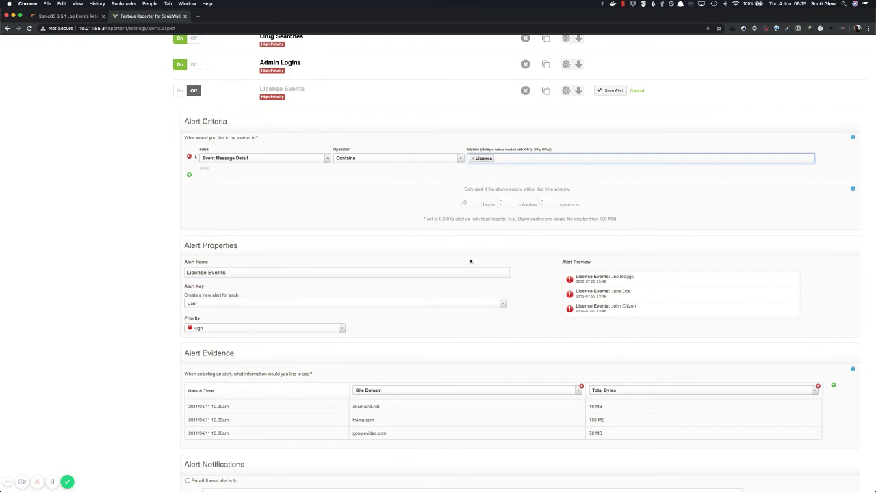
scroll(482, 253, down, 1)
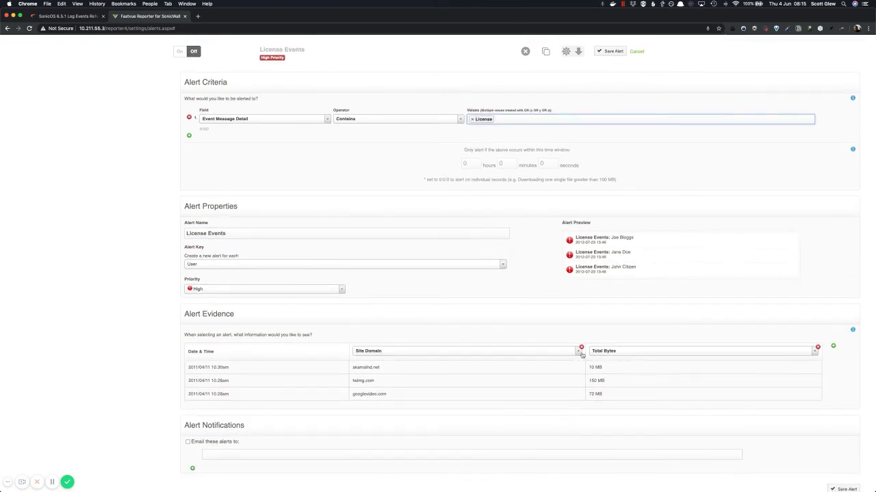
scroll(361, 316, up, 1)
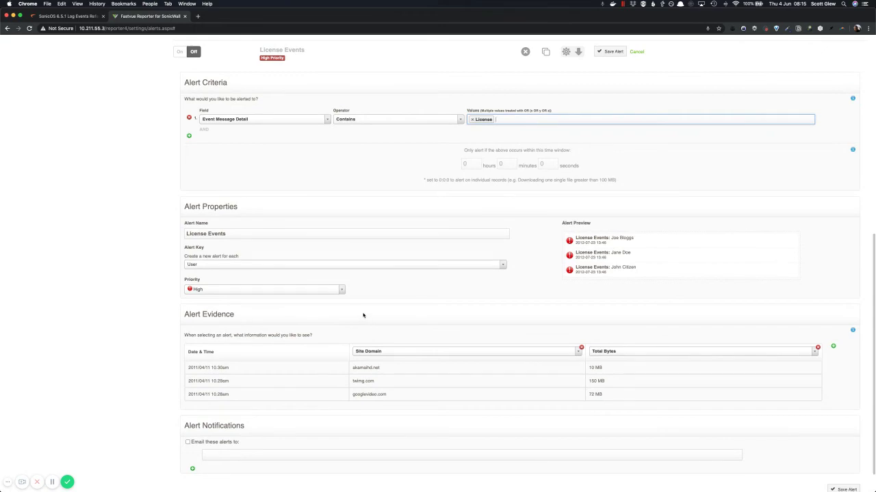
scroll(363, 315, up, 1)
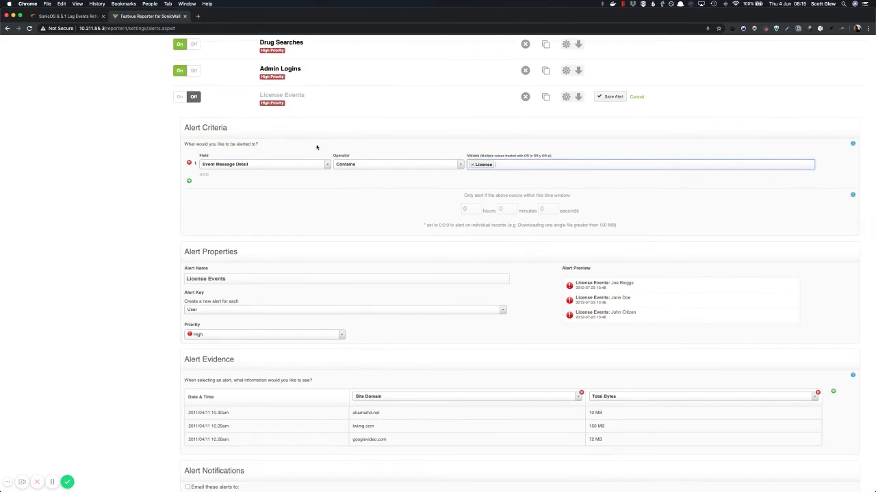
scroll(287, 134, up, 7)
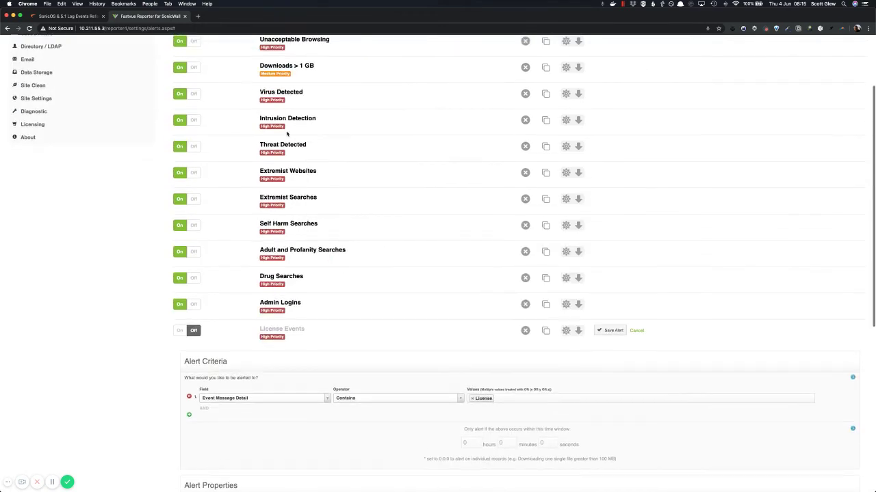
scroll(287, 133, up, 2)
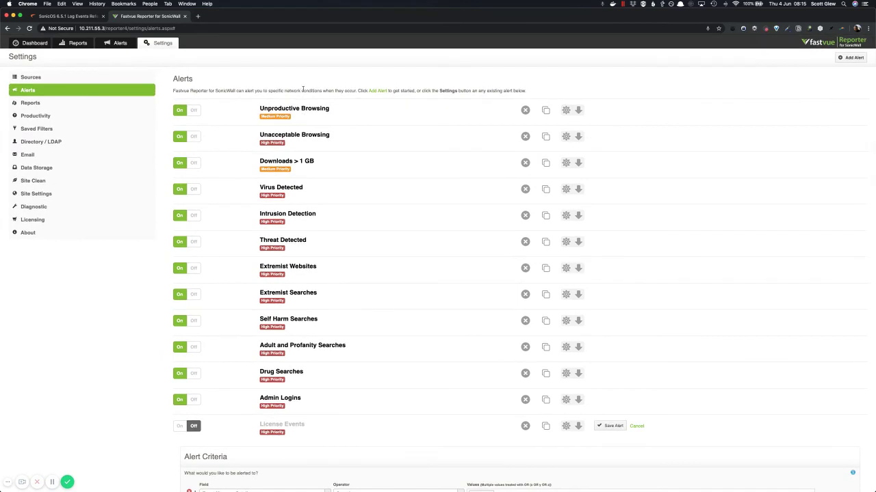